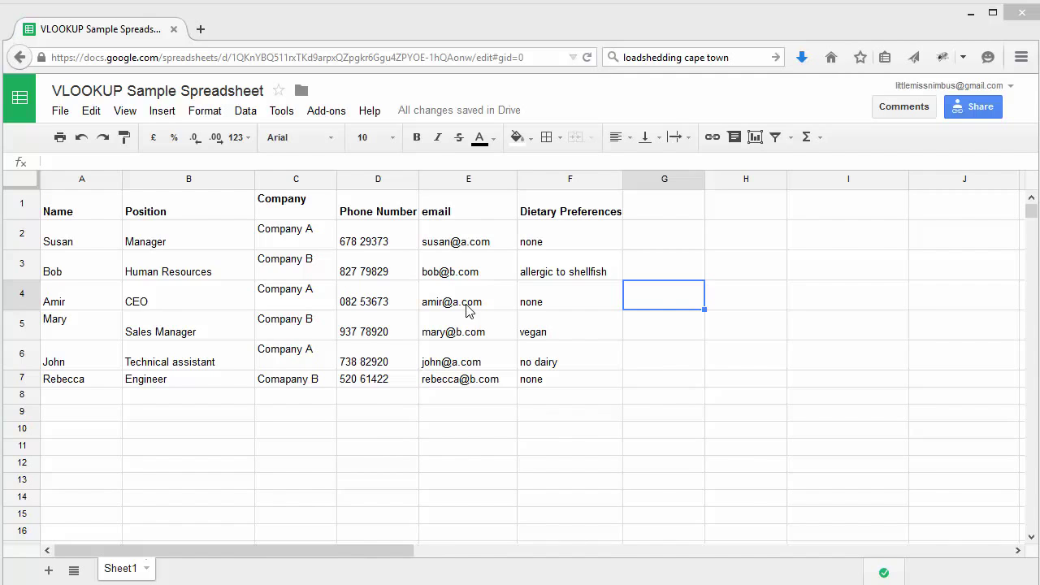
click(586, 183)
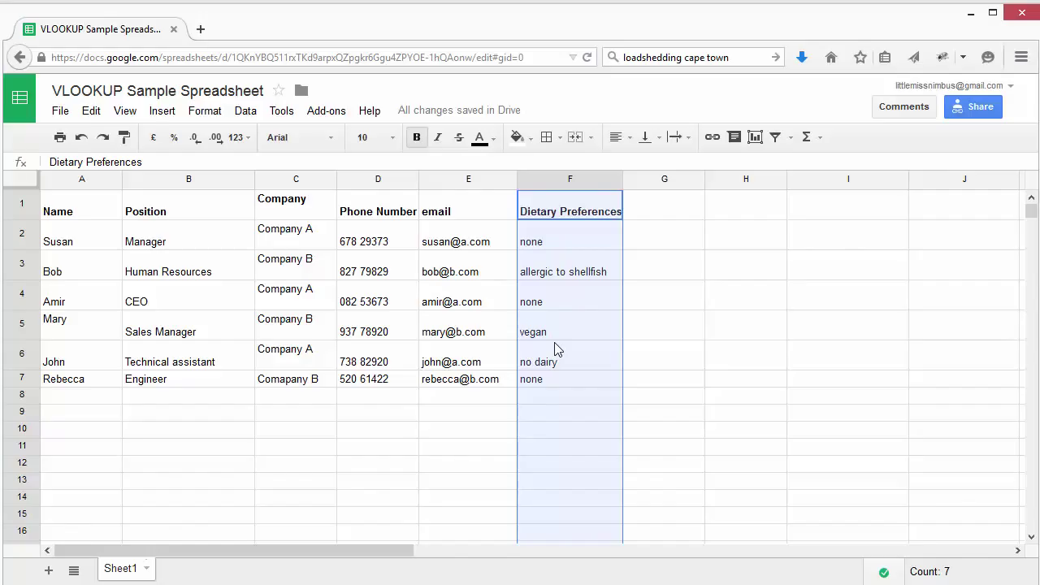
click(29, 264)
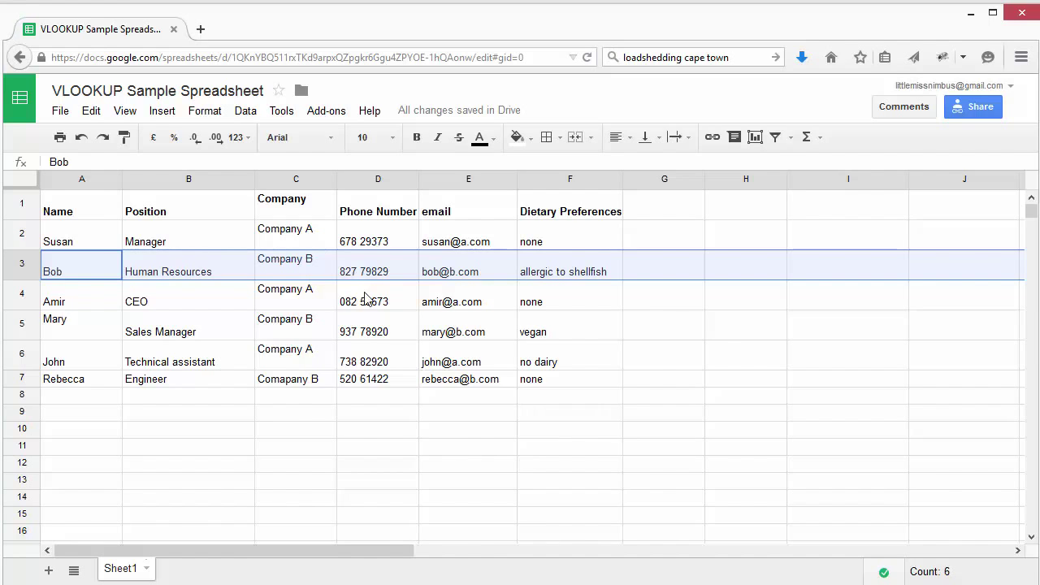
click(726, 337)
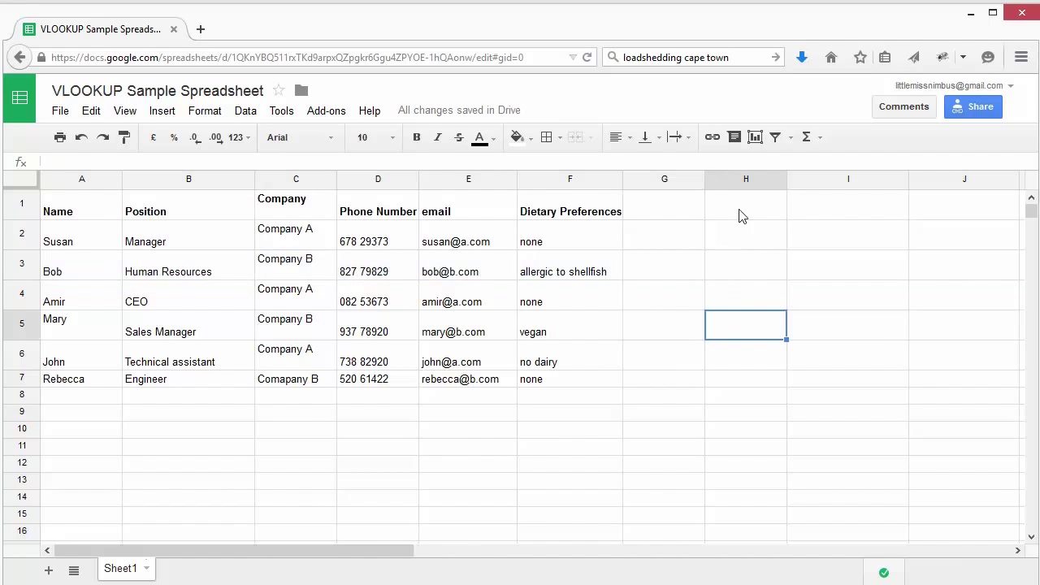
- Enter the headers Name in cell H1 and Dietary Requirements in cell I1
click(768, 210)
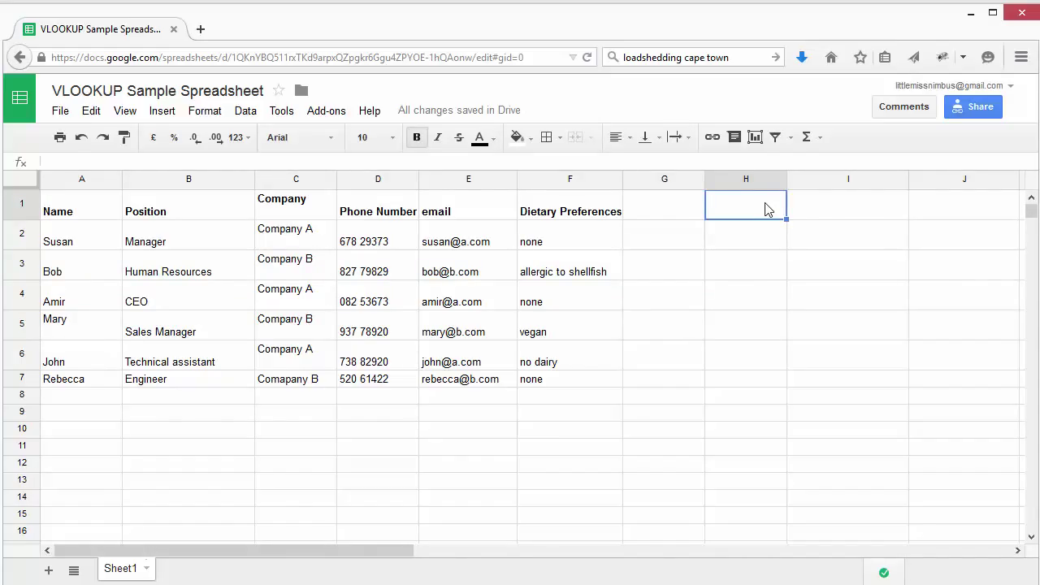
double_click(768, 210)
text(Name)
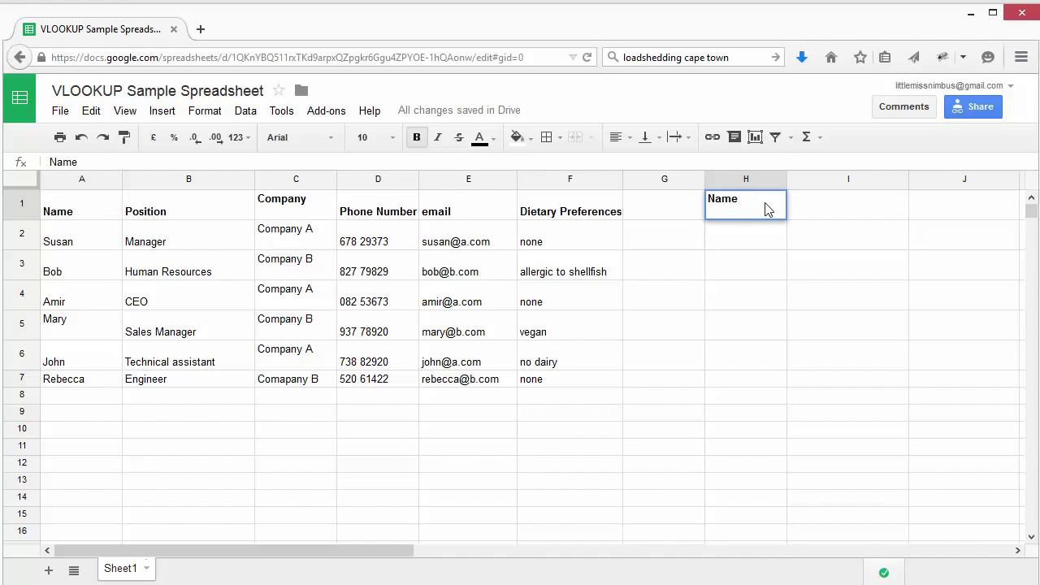
click(824, 271)
click(816, 216)
double_click(817, 216)
text(Dietary)
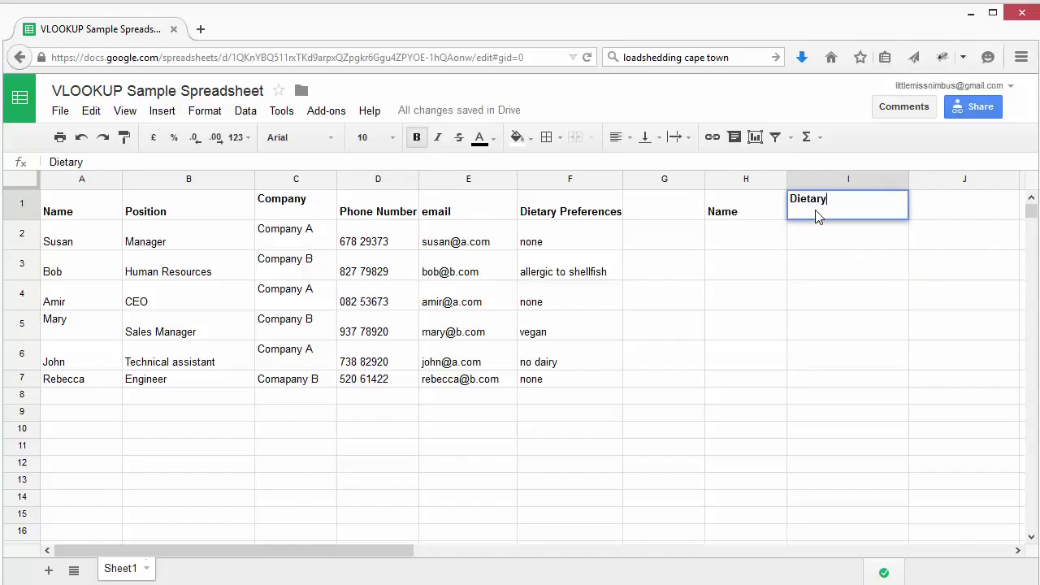
text( Requiremen)
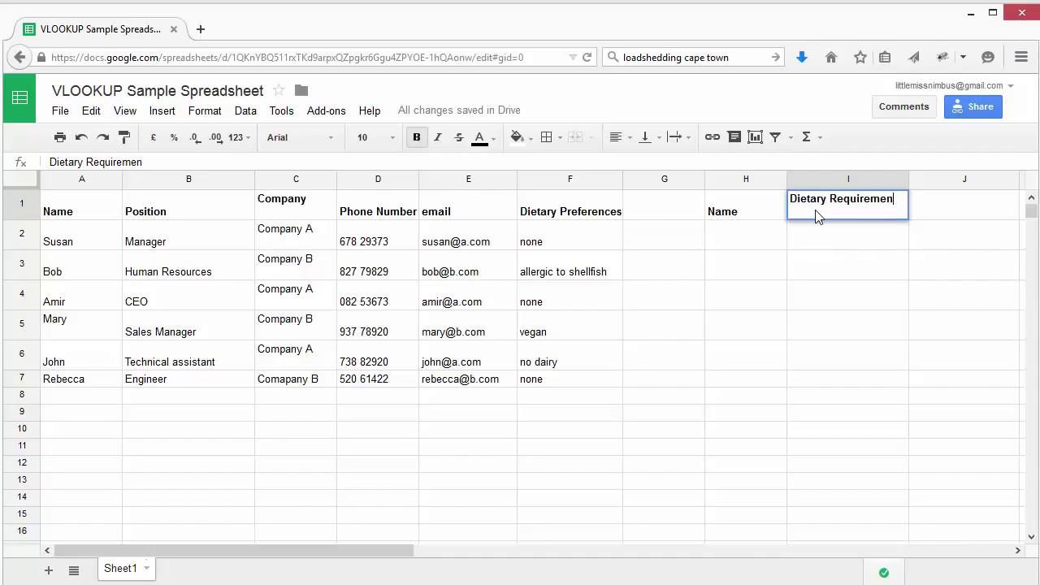
text(ts)
click(809, 291)
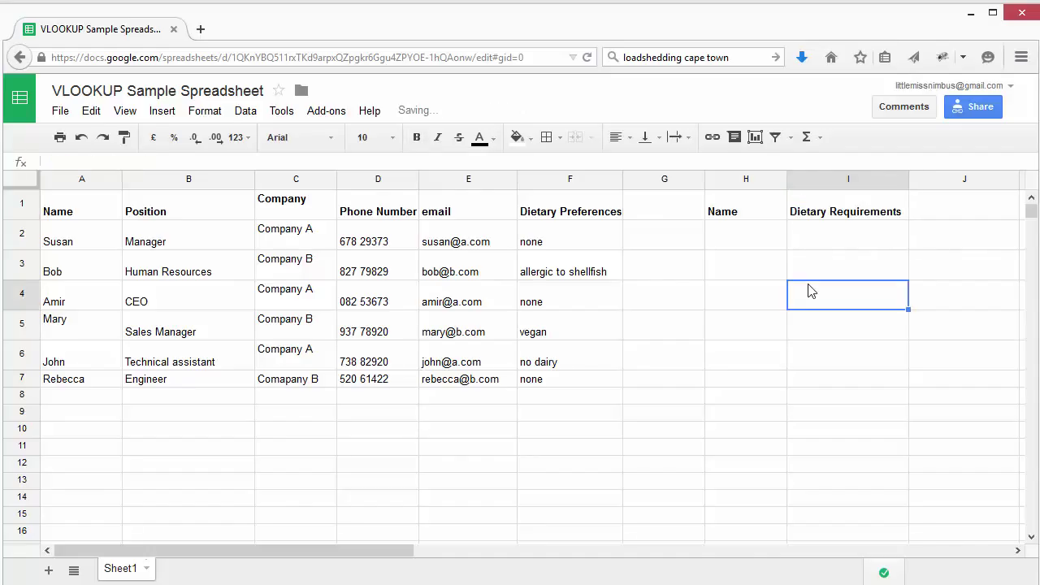
- Enter a formula in H2 that references the first name in the source table, =A2
click(733, 242)
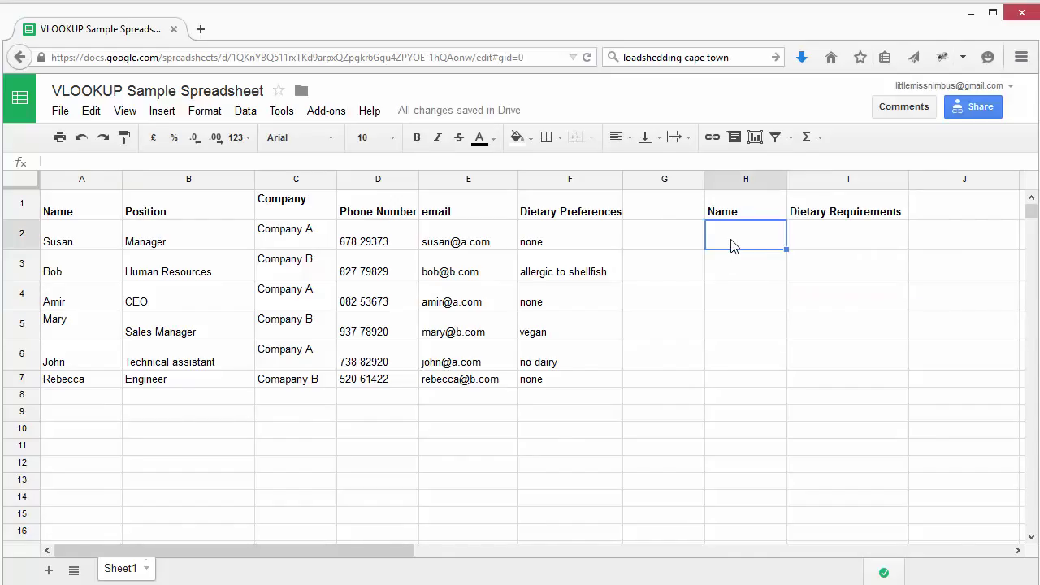
double_click(732, 242)
text(=)
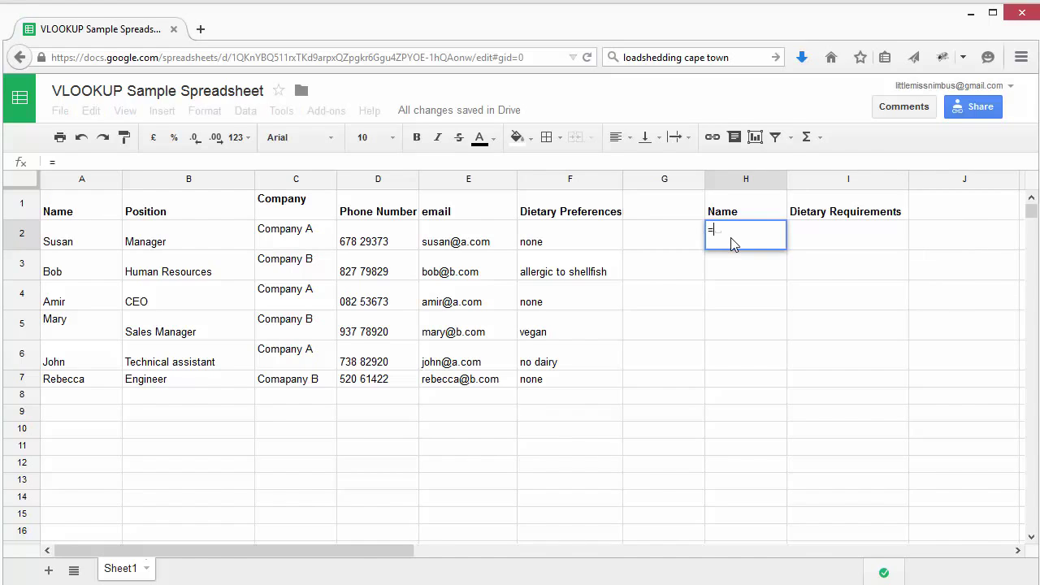
click(70, 245)
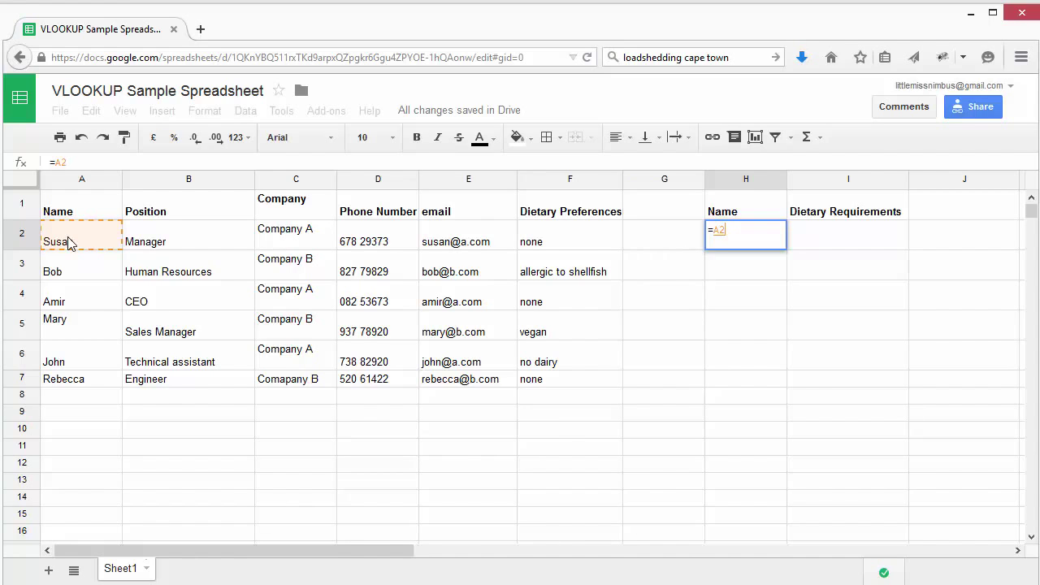
key(Return)
- Fill the name reference formula from H2 down through H7
click(774, 245)
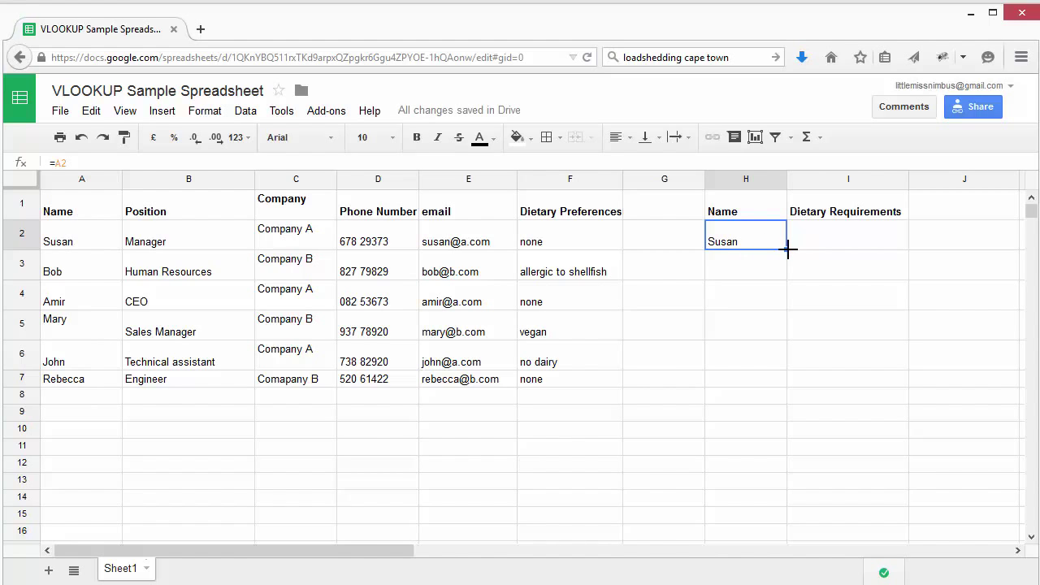
drag(789, 251, 761, 387)
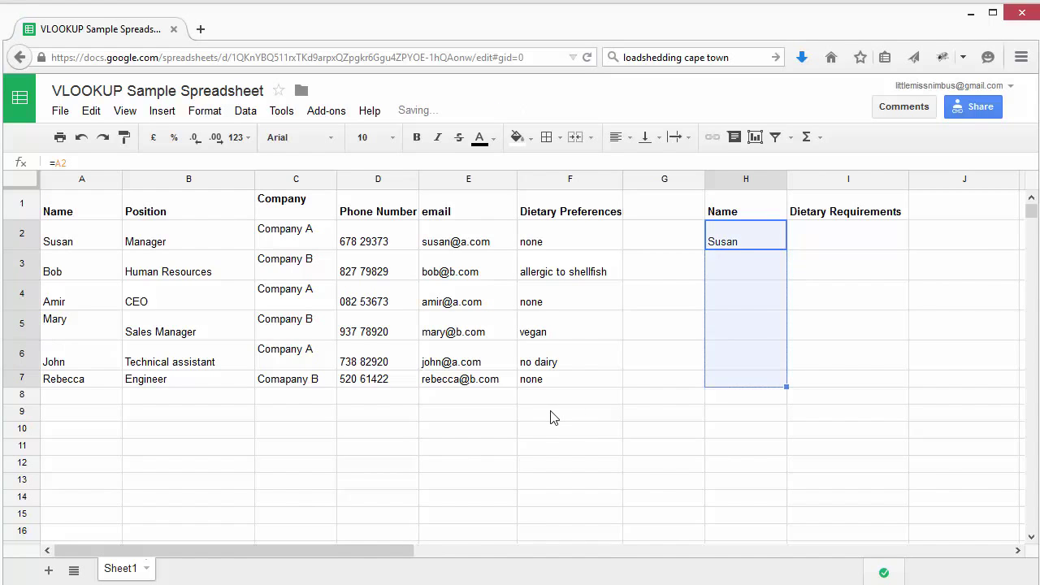
click(751, 319)
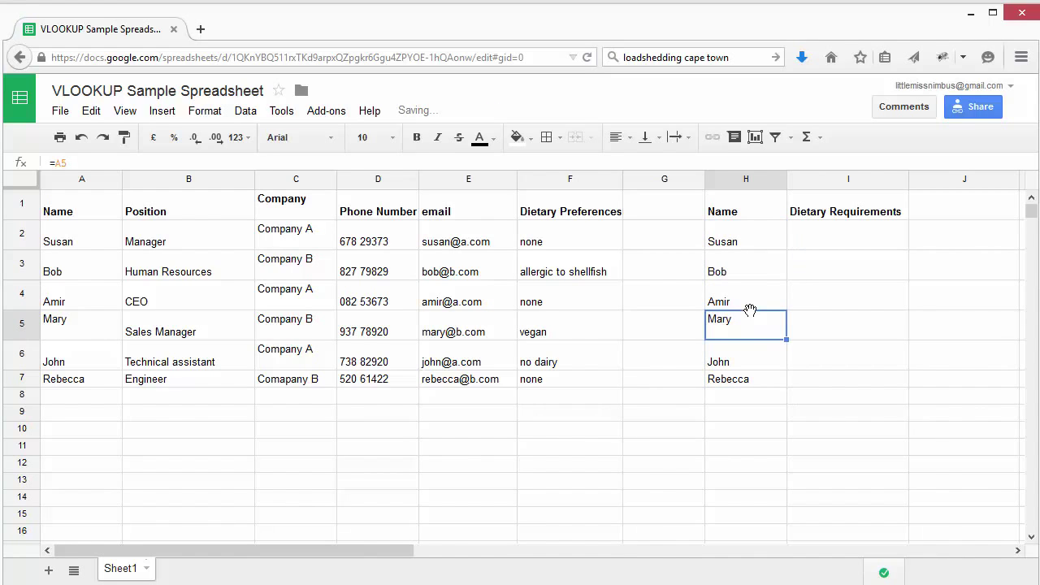
- Enter the formula =VLOOKUP(A2,A1:F7, 6) in I2 to look up the first person's dietary preference
click(851, 242)
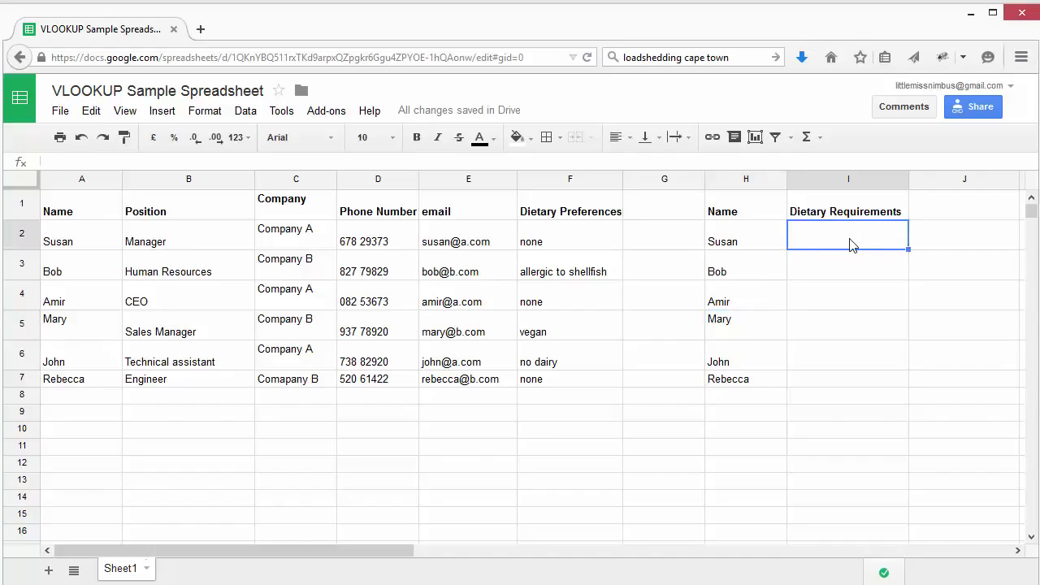
double_click(851, 245)
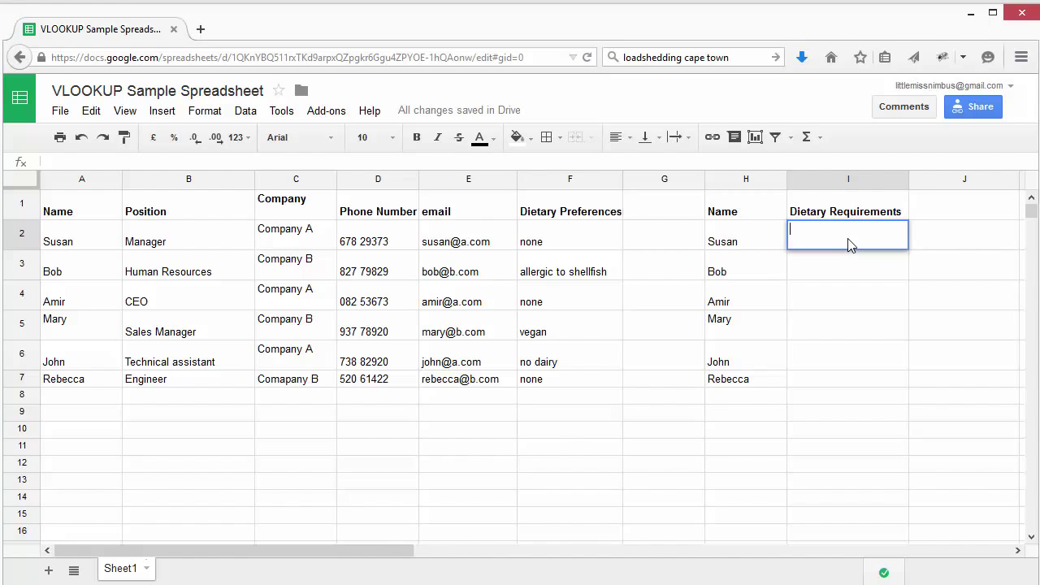
text(=VLOO)
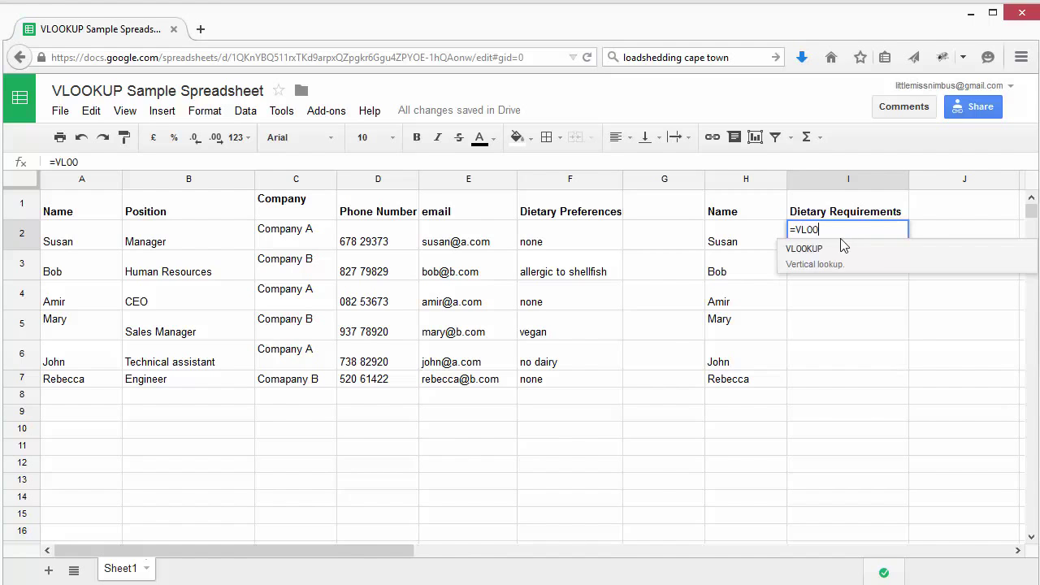
click(839, 258)
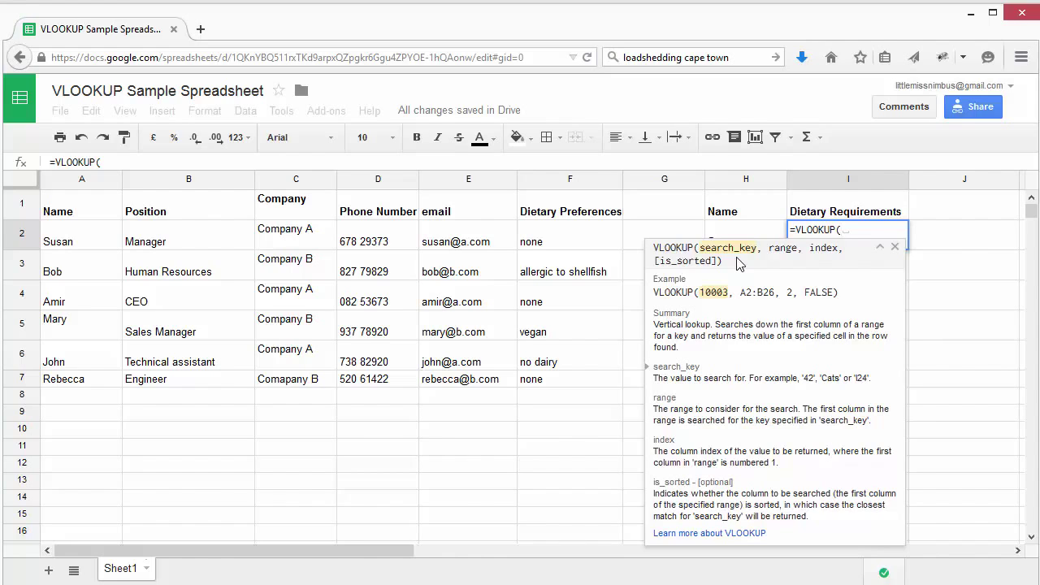
click(96, 250)
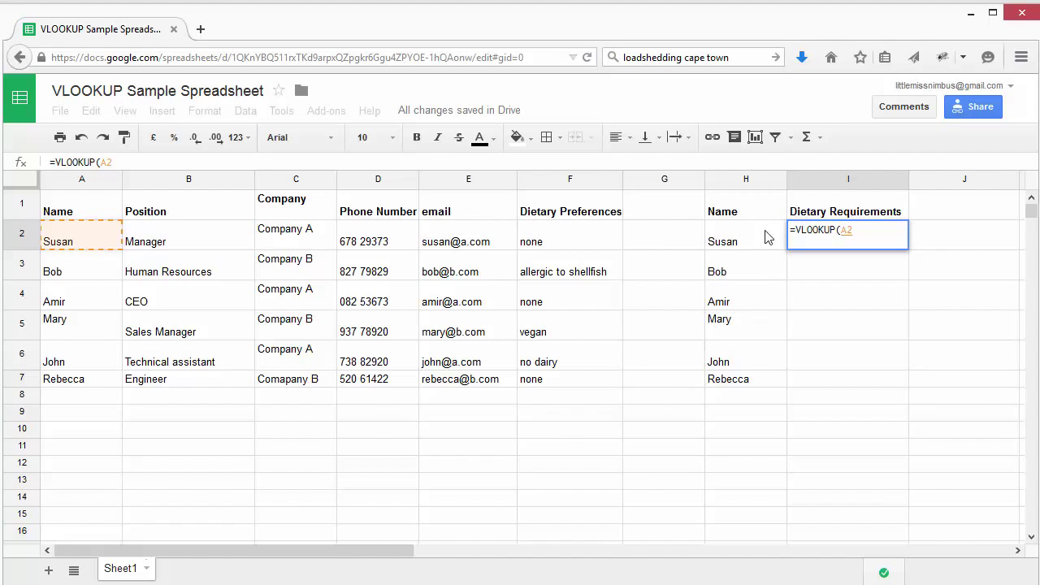
text(,)
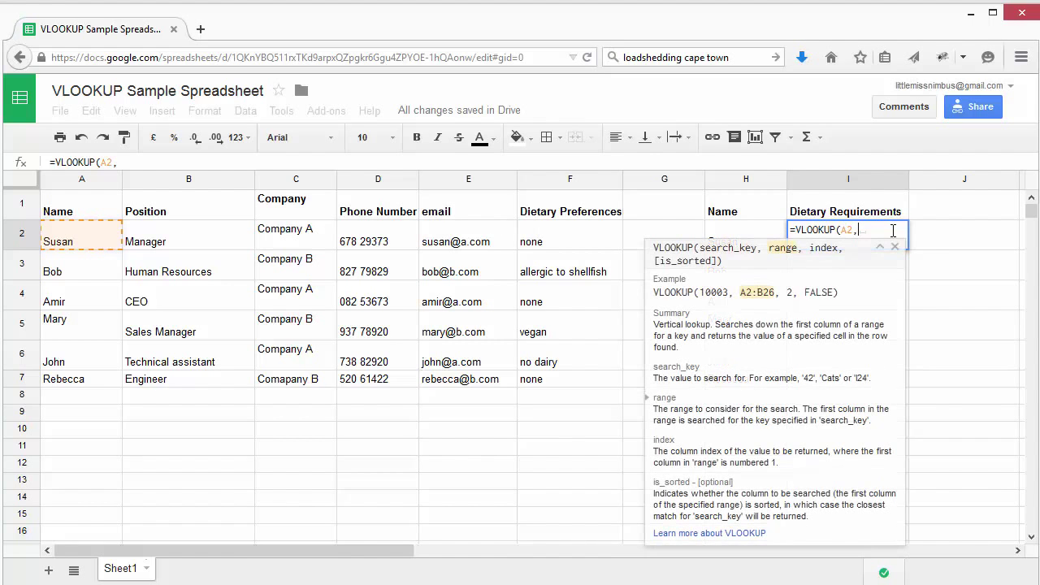
drag(90, 210, 574, 379)
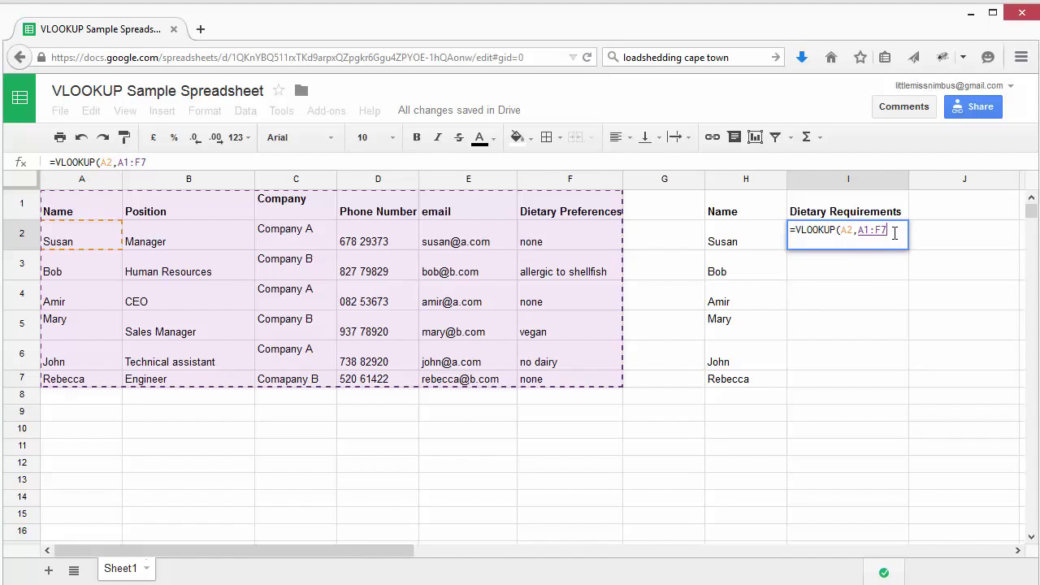
text(, 6)
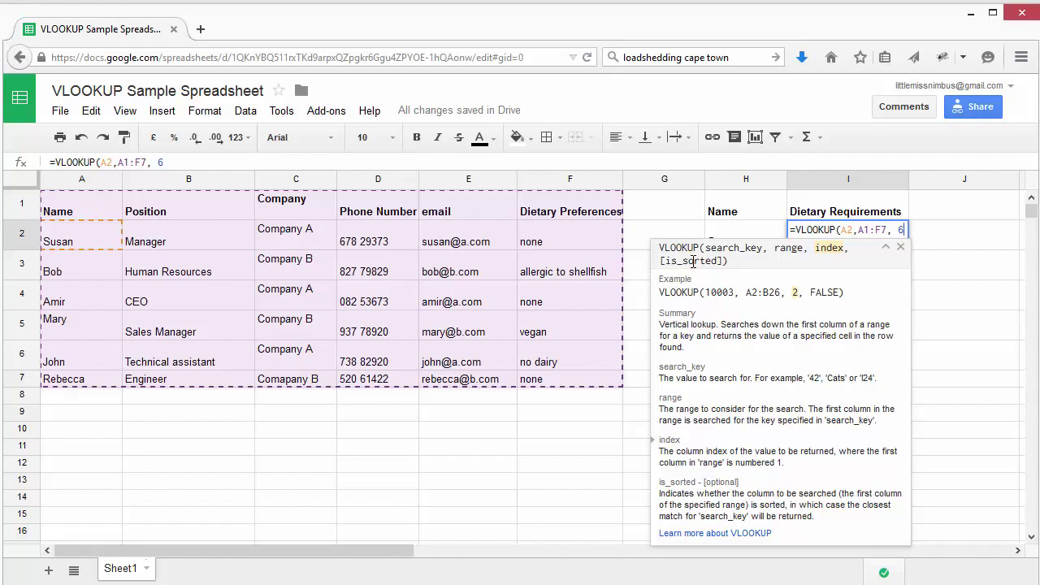
text())
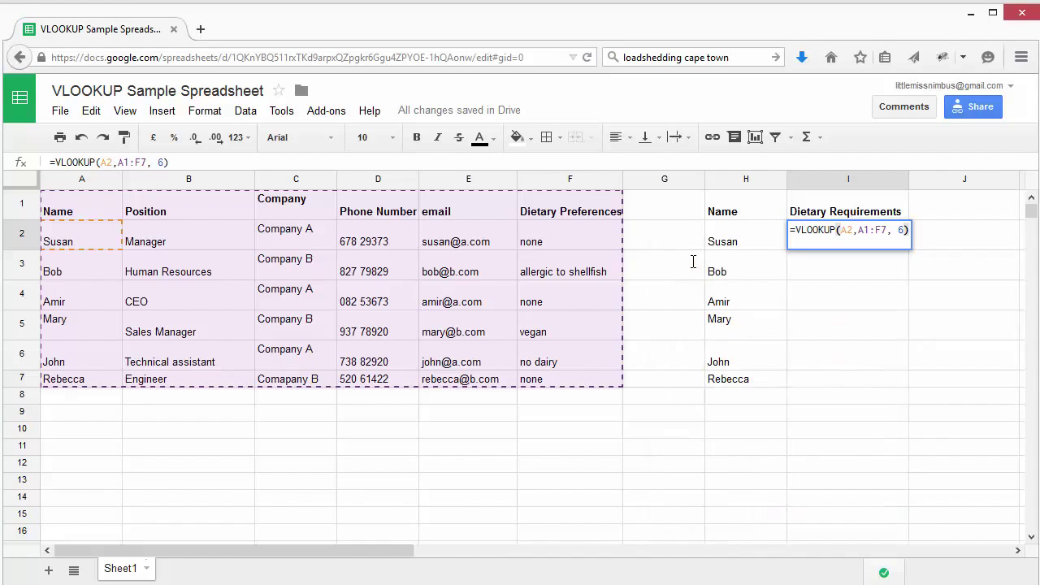
key(Return)
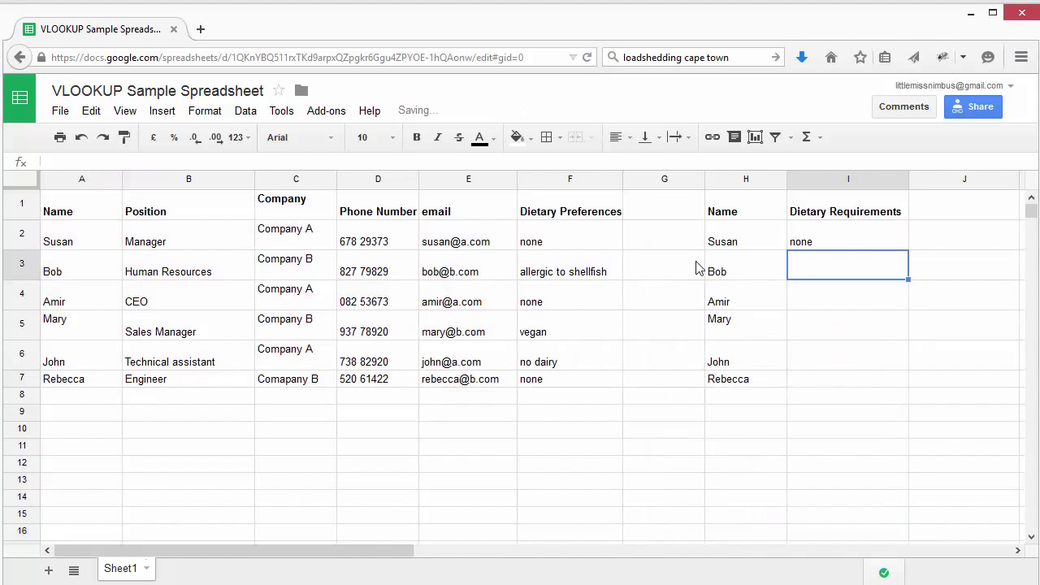
- Fill the VLOOKUP formula from I2 down through I7 and inspect the copied formula in I4
click(824, 241)
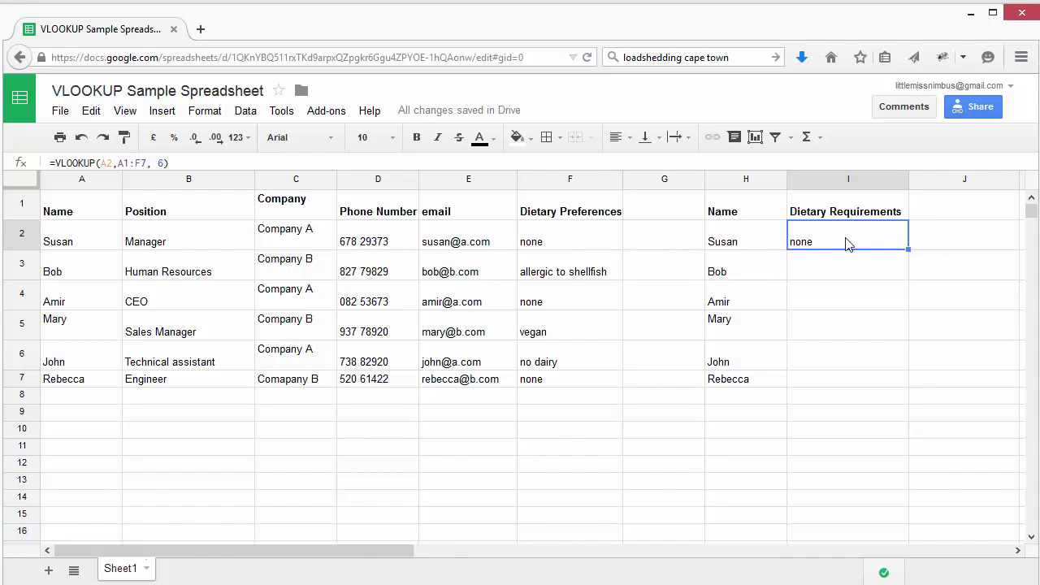
click(589, 241)
click(820, 244)
drag(908, 249, 886, 380)
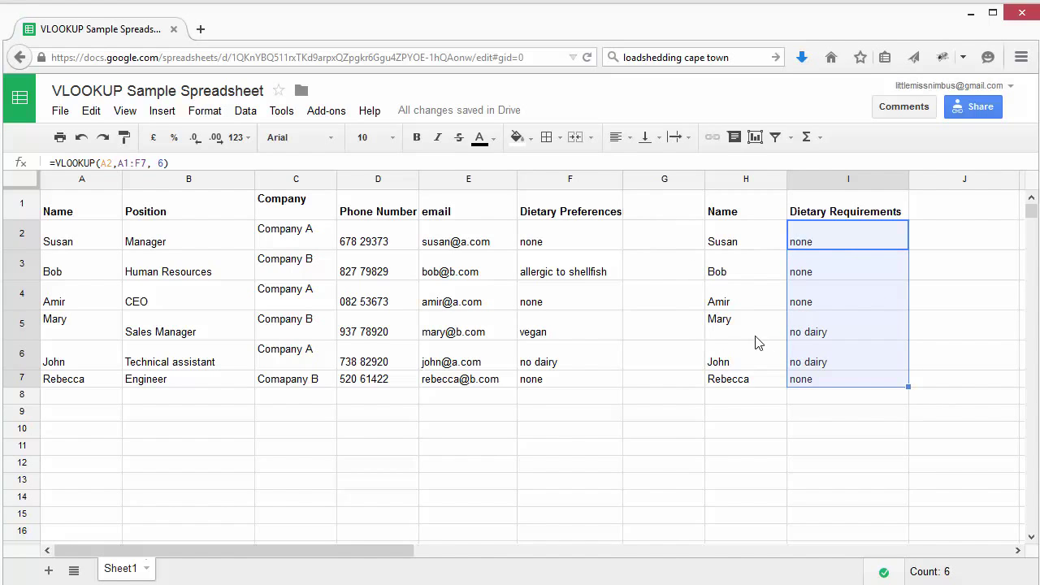
click(860, 302)
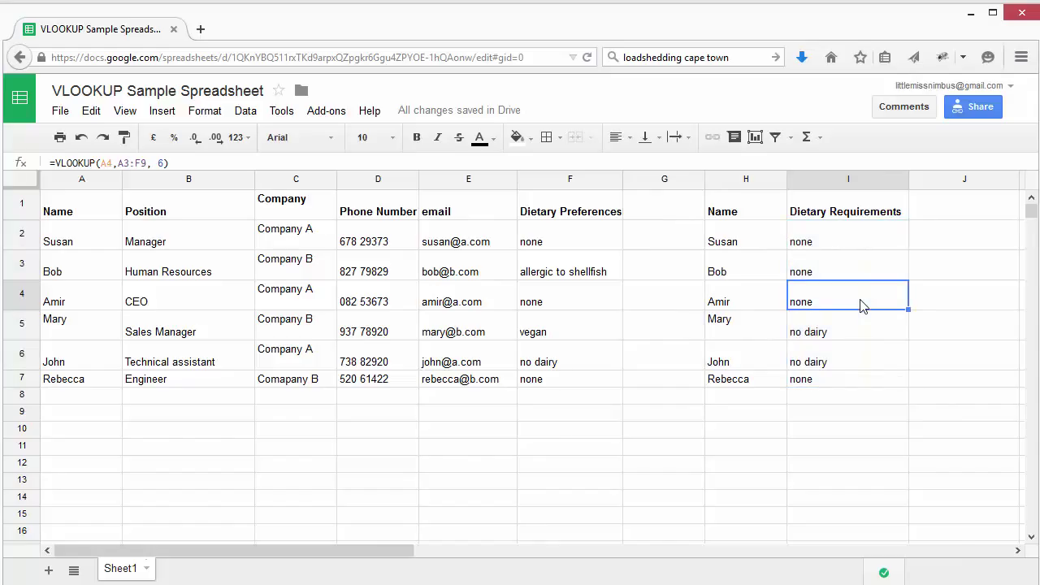